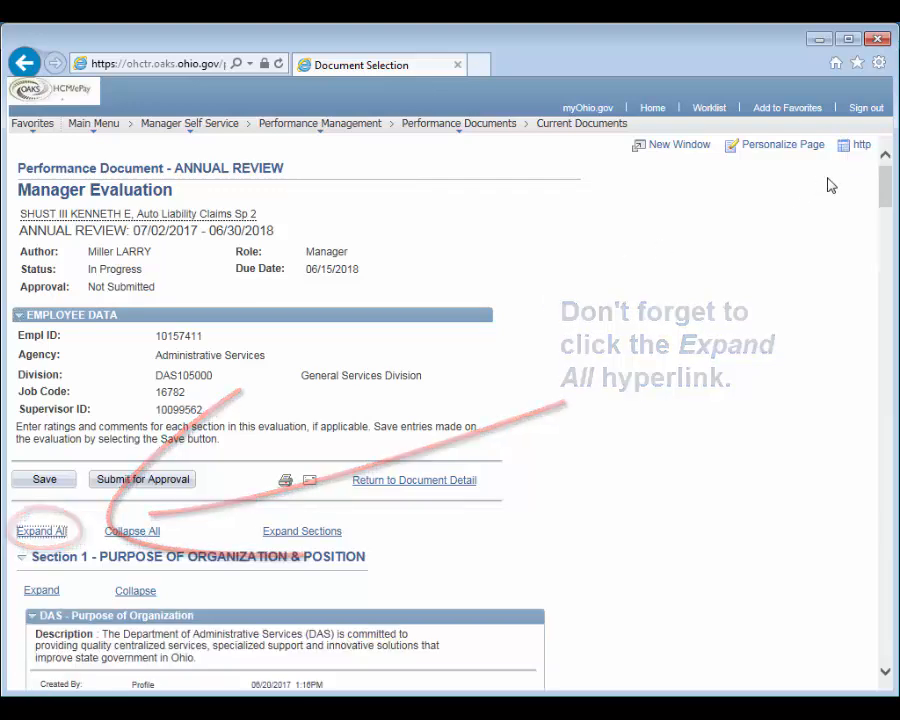
# Rate the Customer Focus competency and its Individual Contributor level 2. Meets Expectations, and enter "comments" as its comment
pyautogui.moveTo(884, 181); pyautogui.dragTo(884, 238)
pyautogui.click(165, 465)
pyautogui.click(139, 592)
pyautogui.click(165, 665)
pyautogui.write('comments')
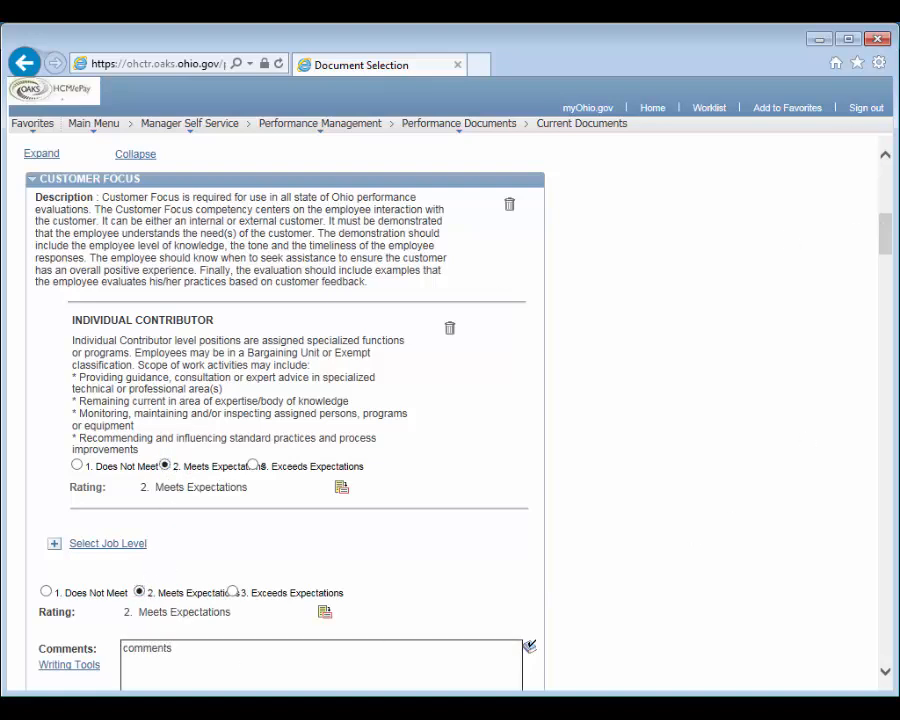
# Rate the Interpersonal Relationships competency and its Individual Contributor level 2. Meets Expectations
pyautogui.moveTo(885, 228); pyautogui.dragTo(893, 300)
pyautogui.click(165, 446)
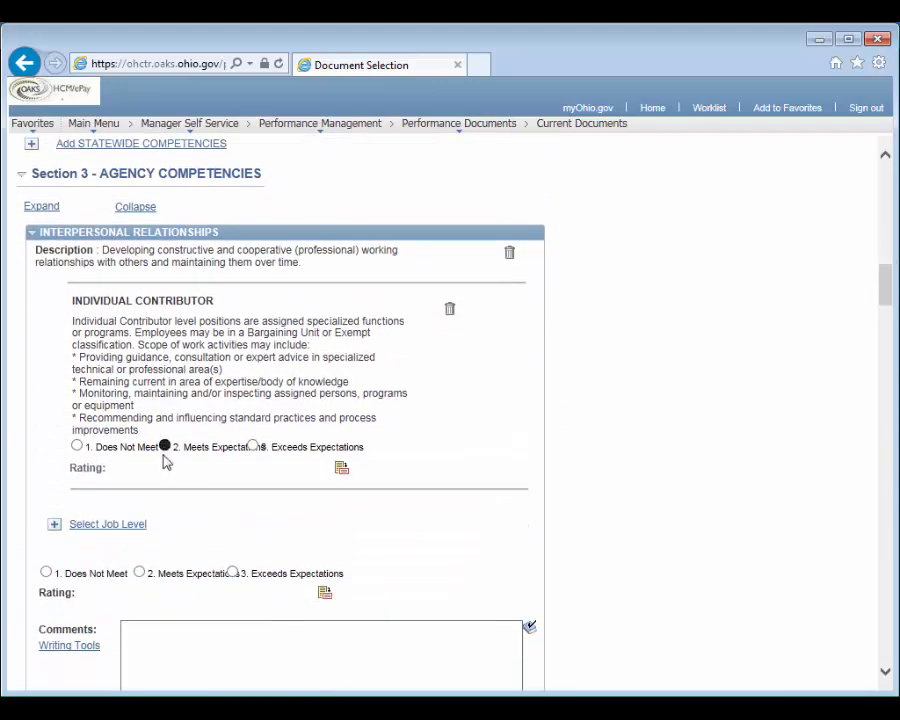
pyautogui.click(140, 573)
# Rate all three Classification Competencies in Section 4 and their Individual Contributor levels 2. Meets Expectations
pyautogui.scroll(-6, 160, 570)
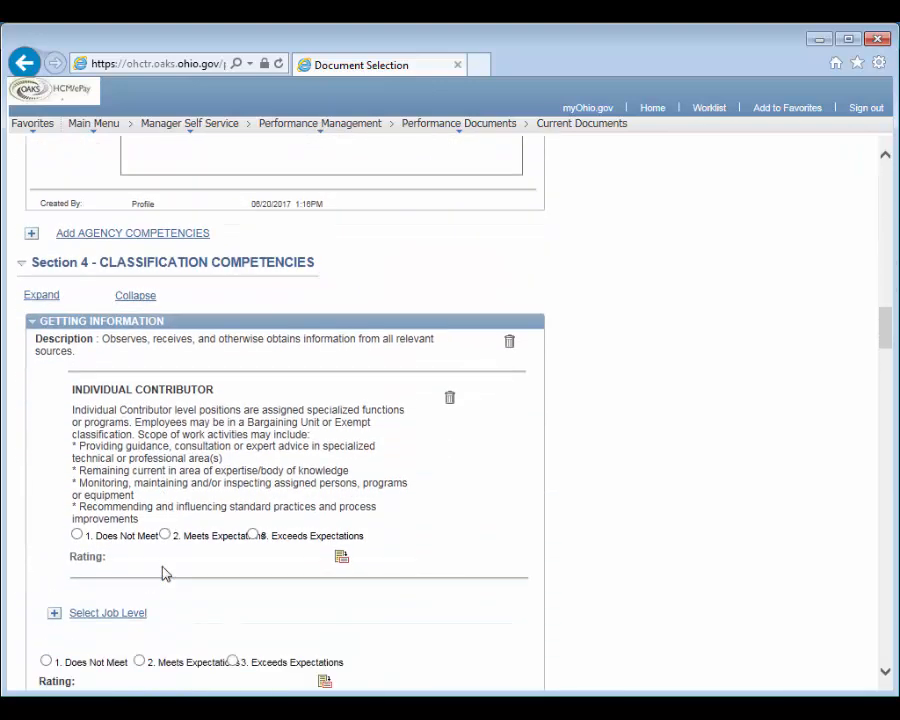
pyautogui.click(165, 501)
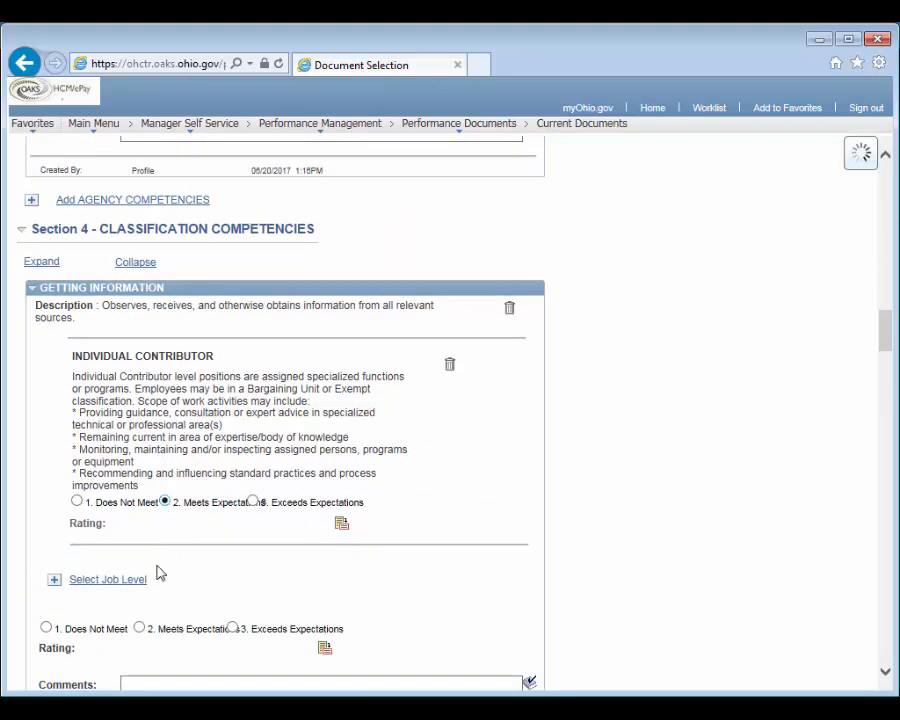
pyautogui.click(139, 628)
pyautogui.scroll(-7, 204, 596)
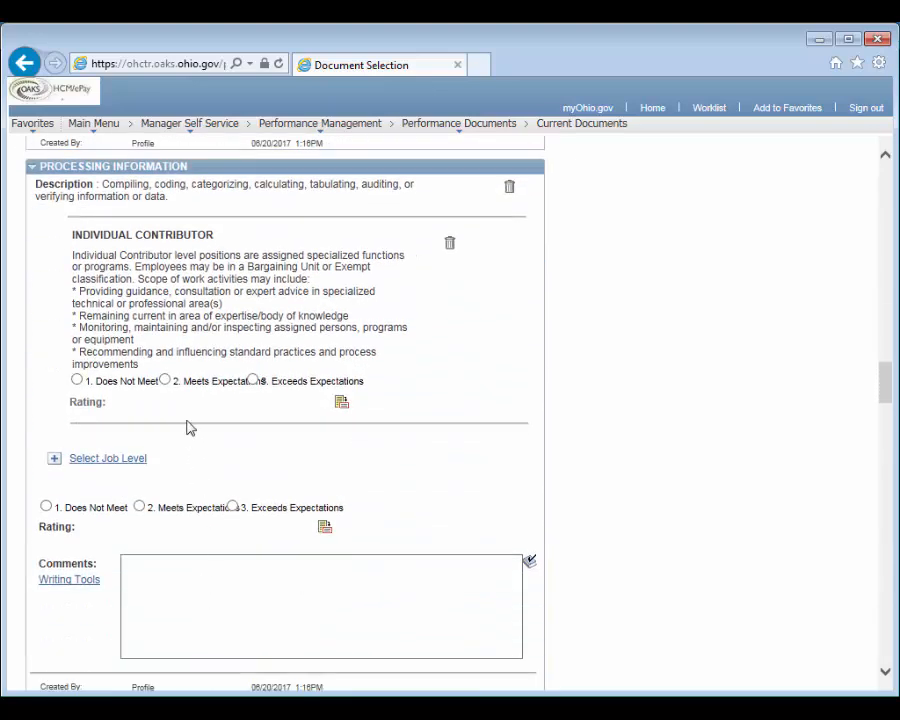
pyautogui.click(166, 380)
pyautogui.click(139, 507)
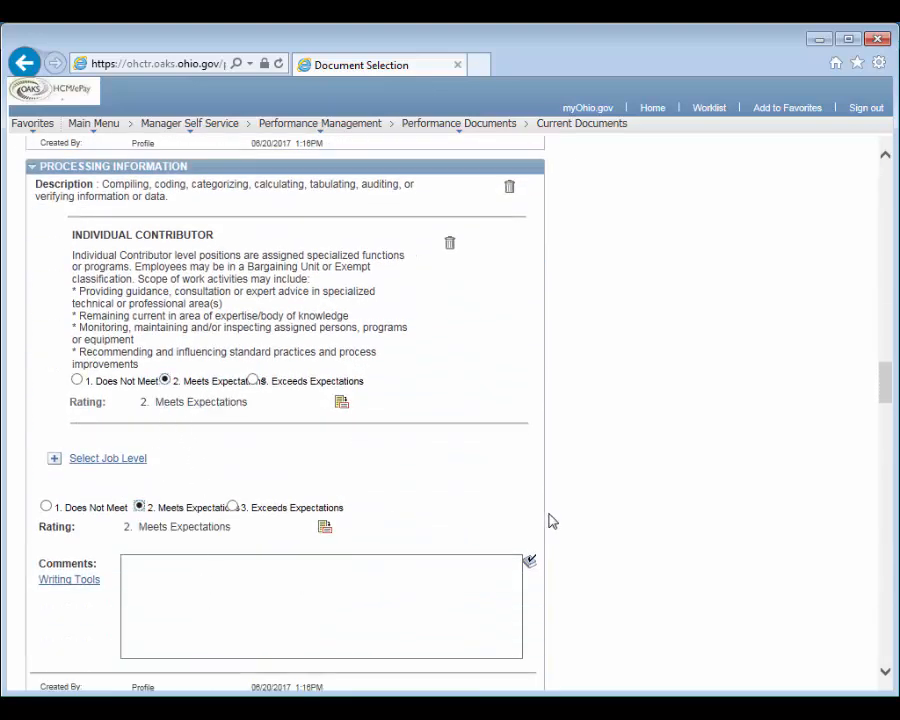
pyautogui.scroll(-6, 549, 519)
pyautogui.click(165, 341)
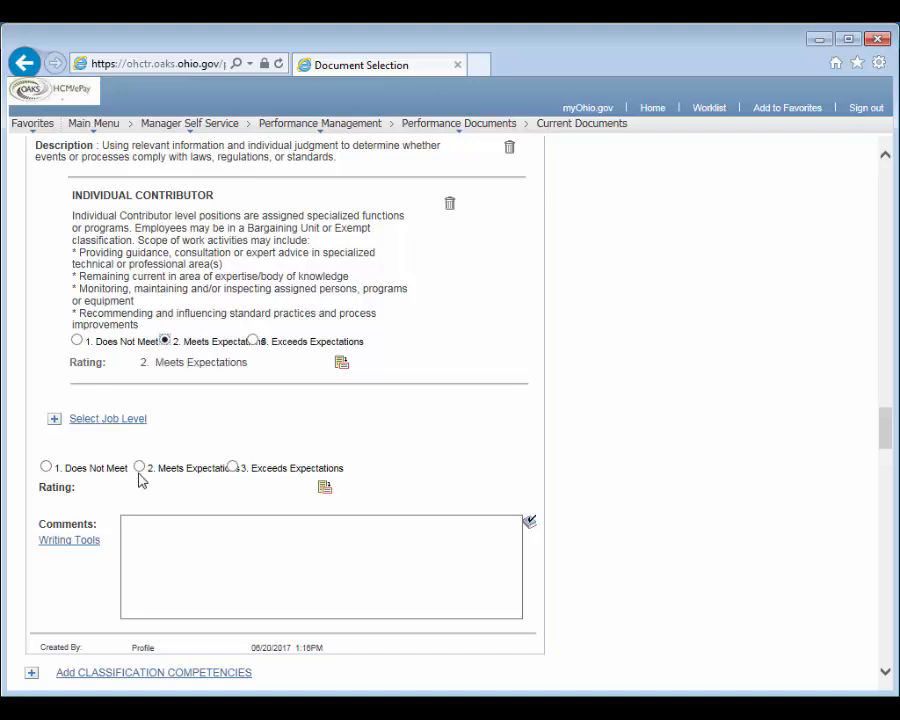
pyautogui.click(139, 468)
# Set the Section 5 Competency Summary rating to 3. Meets Expectations
pyautogui.scroll(-7, 598, 498)
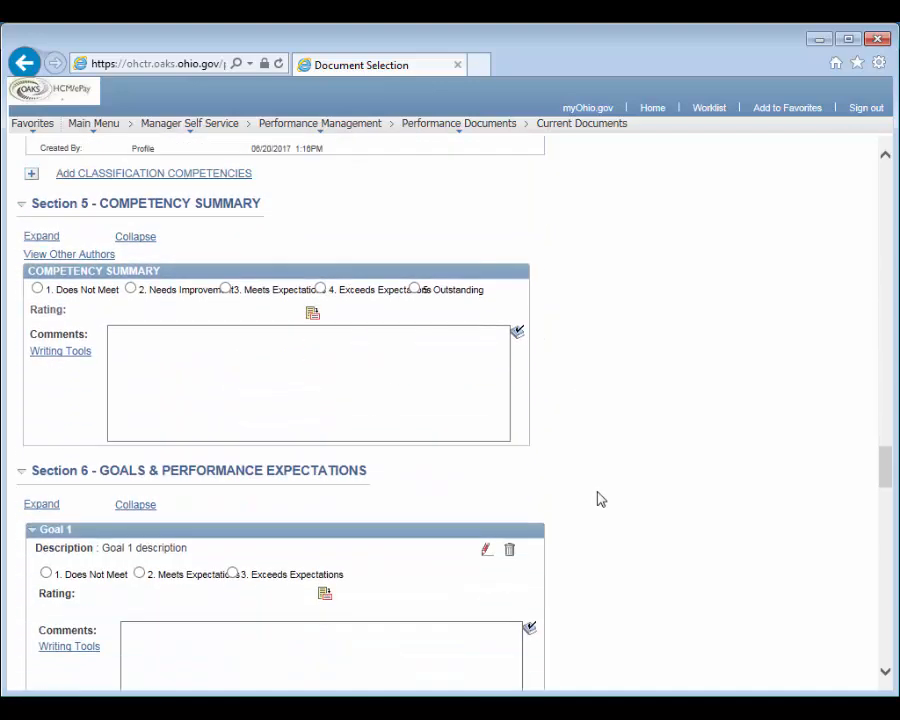
pyautogui.scroll(2, 597, 498)
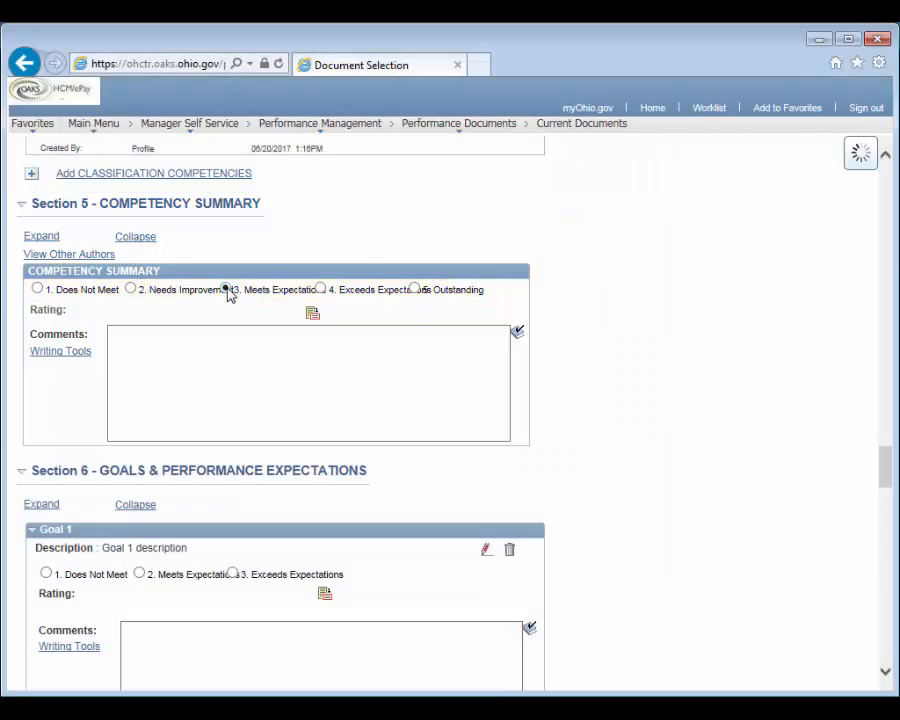
pyautogui.click(227, 289)
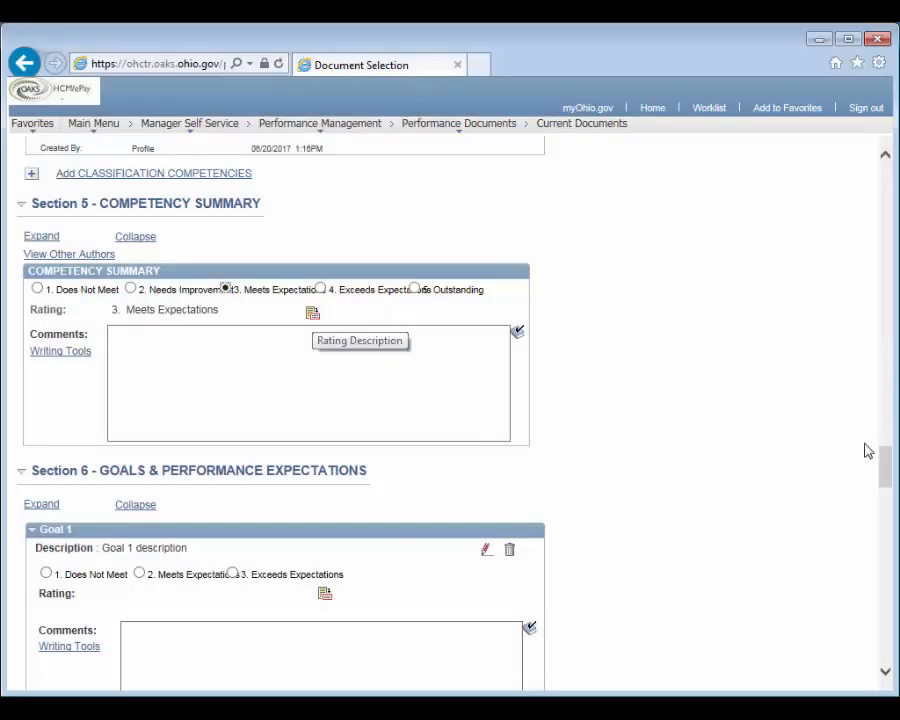
# Rate Goal 1 in Section 6 as 2. Meets Expectations and enter "comments" as its comment
pyautogui.moveTo(884, 462); pyautogui.dragTo(884, 488)
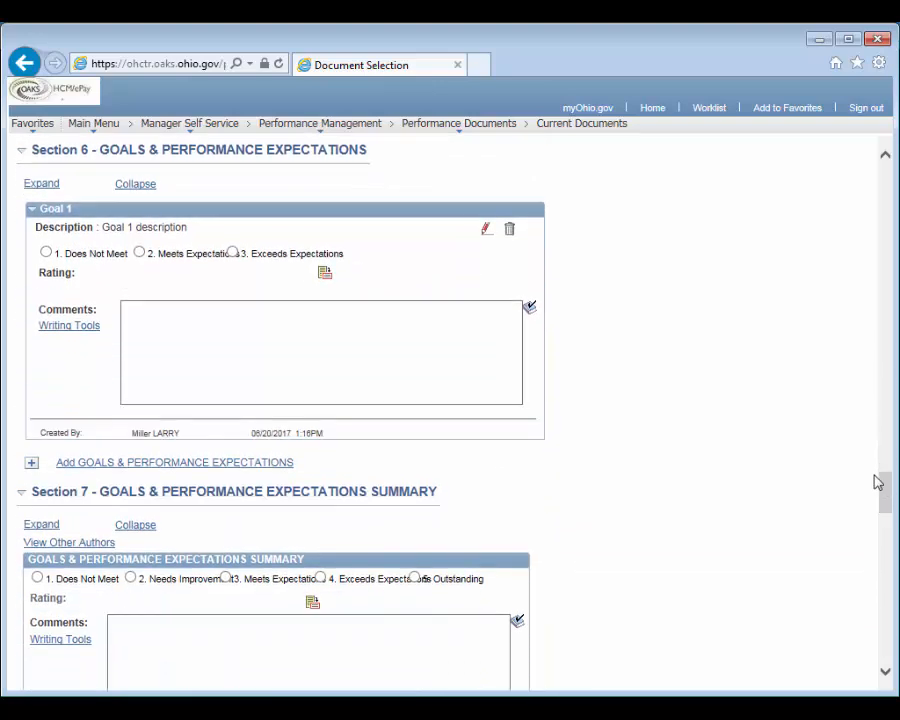
pyautogui.click(139, 253)
pyautogui.click(161, 327)
pyautogui.write('comments')
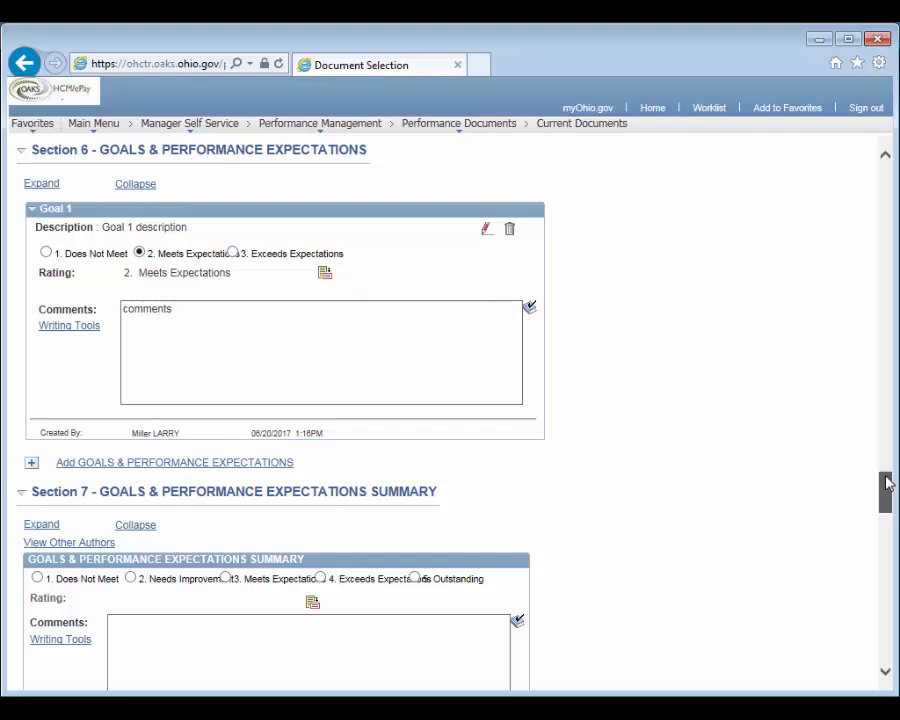
# Rate the Section 7 Goals & Performance Expectations Summary 3. Meets Expectations and enter "comments" as its comment
pyautogui.moveTo(886, 484); pyautogui.dragTo(886, 510)
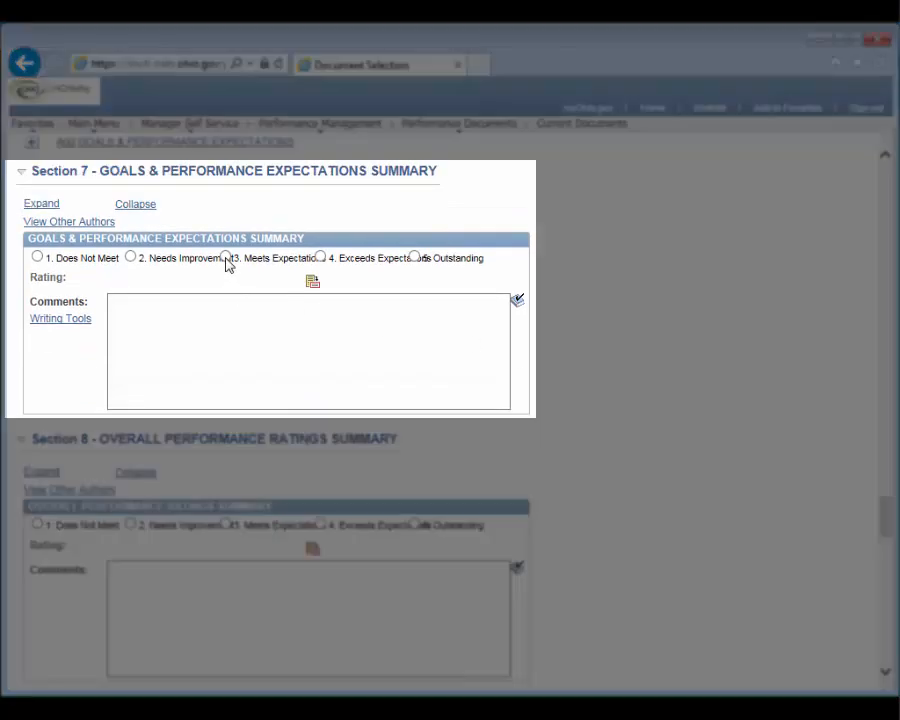
pyautogui.click(226, 258)
pyautogui.click(230, 327)
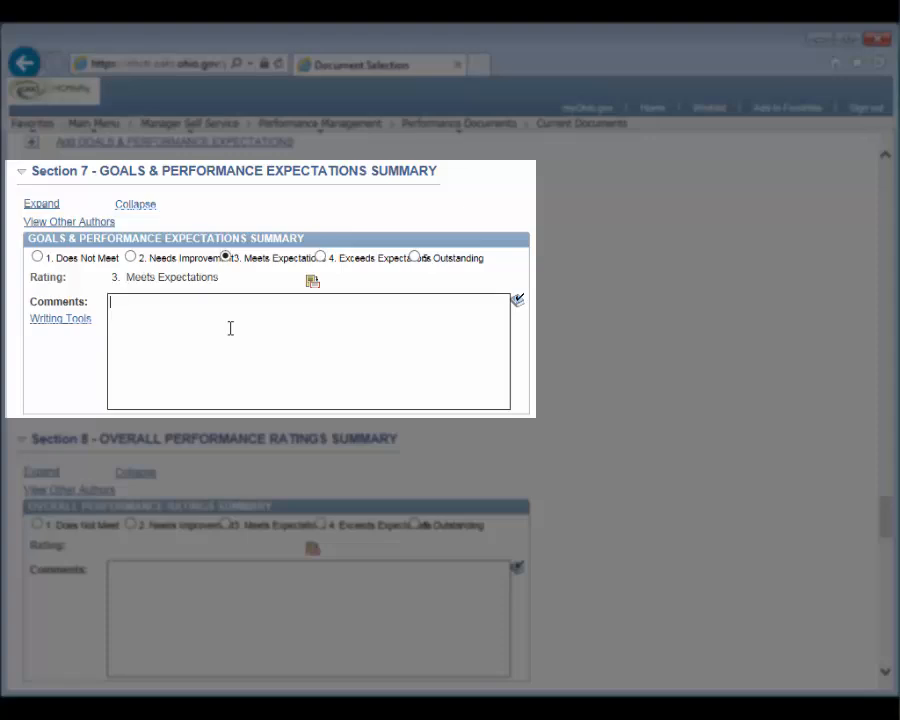
pyautogui.write('comments')
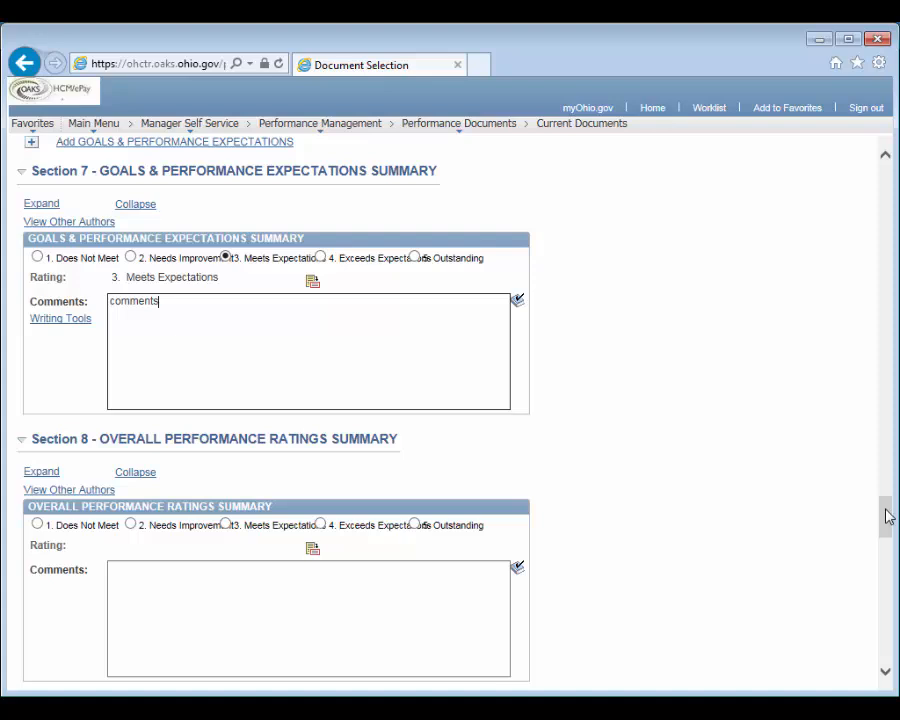
# Rate the Section 8 Overall Performance Ratings Summary 3. Meets Expectations and enter "overall comments" as its comment
pyautogui.moveTo(888, 516); pyautogui.dragTo(888, 540)
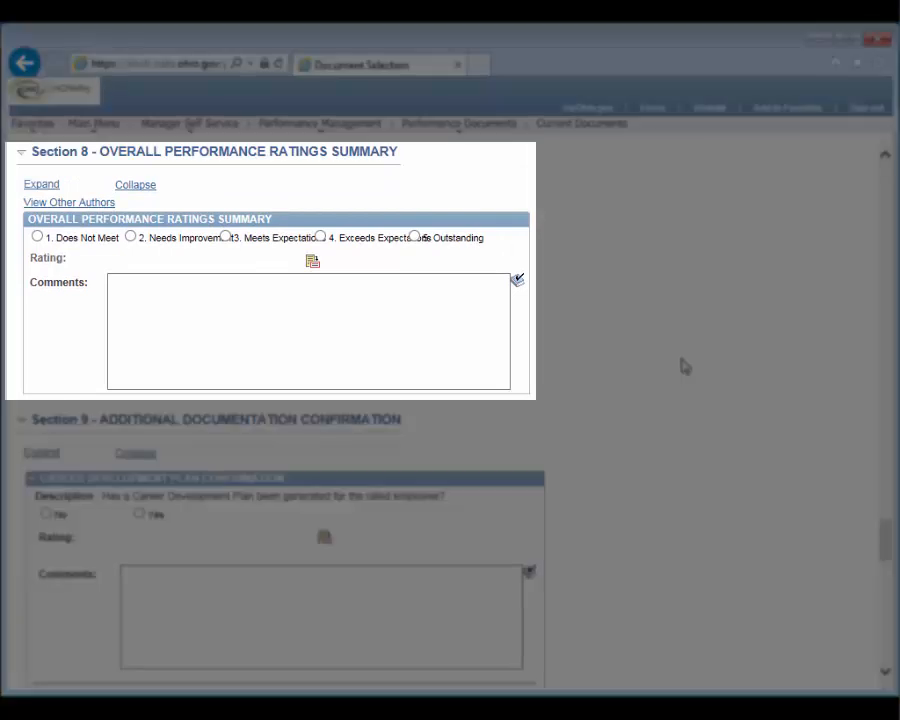
pyautogui.click(227, 238)
pyautogui.click(250, 318)
pyautogui.write('overall com')
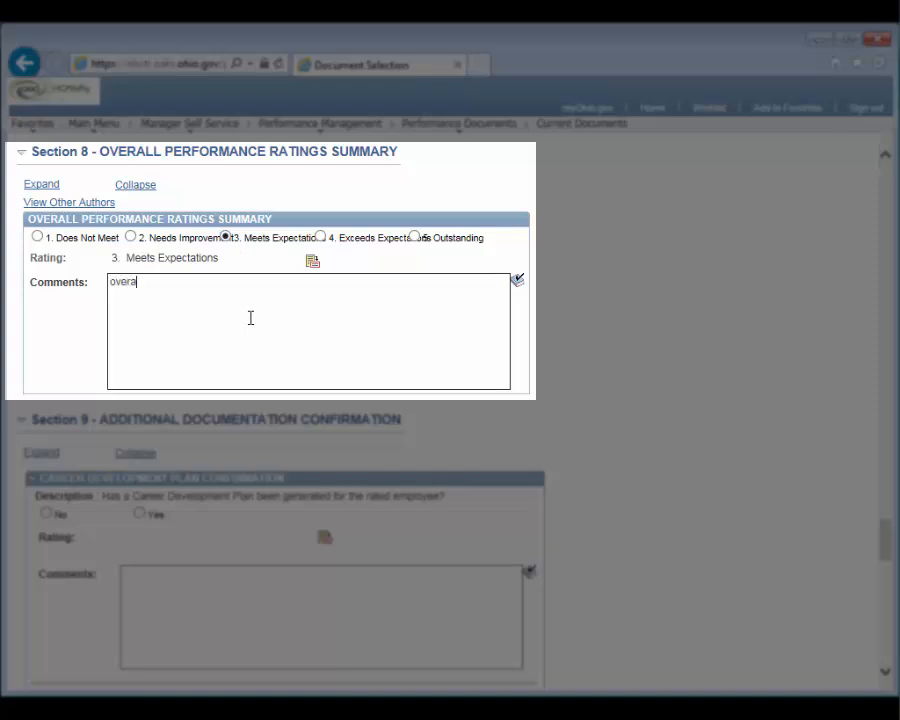
pyautogui.write('ments')
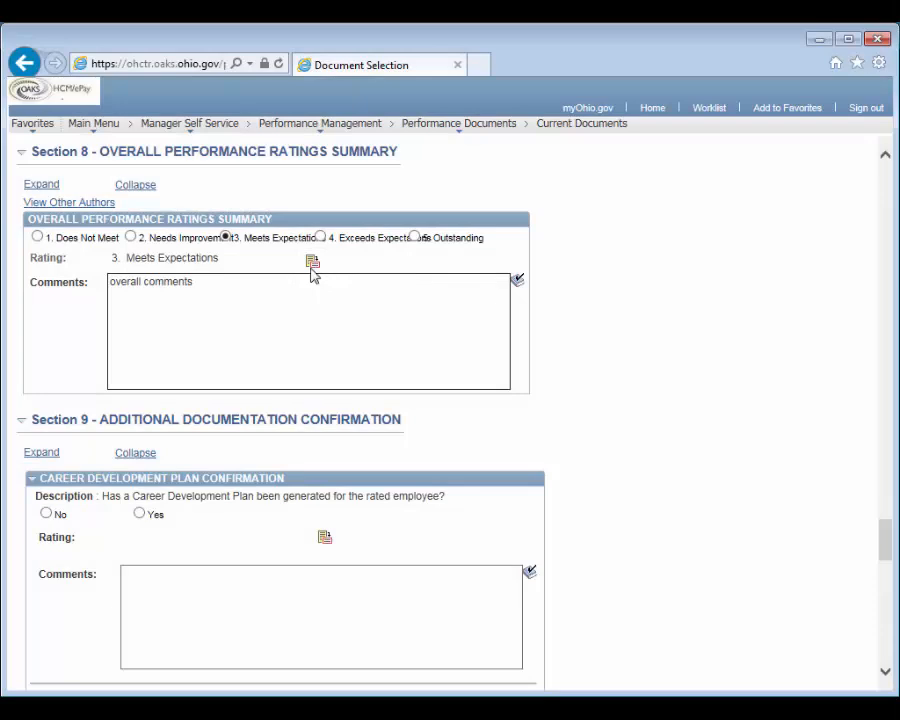
# Answer No to both the Career Development Plan and Performance Plan confirmations in Section 9
pyautogui.scroll(-1, 891, 545)
pyautogui.scroll(-3, 891, 545)
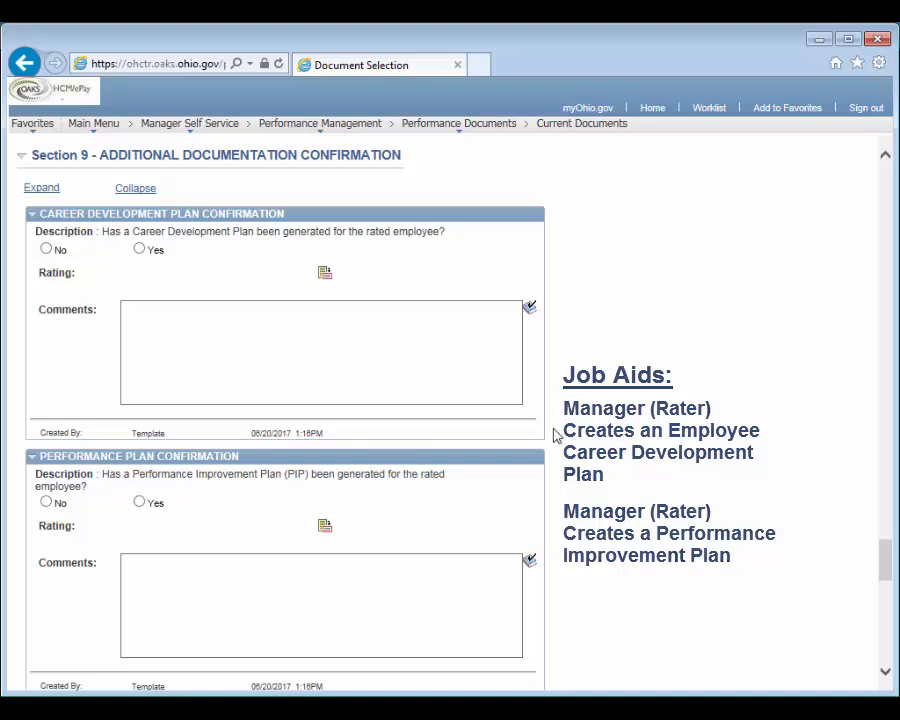
pyautogui.click(46, 250)
pyautogui.click(46, 503)
# Enter "optional comments" in the Section 11 Manager Rater Comments section
pyautogui.moveTo(876, 562); pyautogui.dragTo(886, 620)
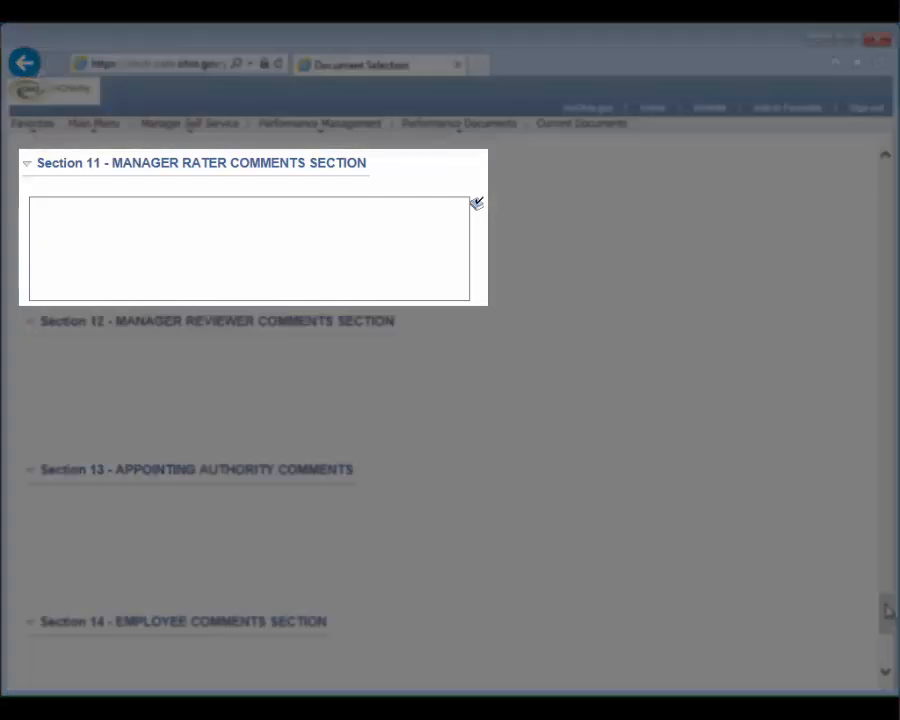
pyautogui.click(402, 259)
pyautogui.write('optional comments')
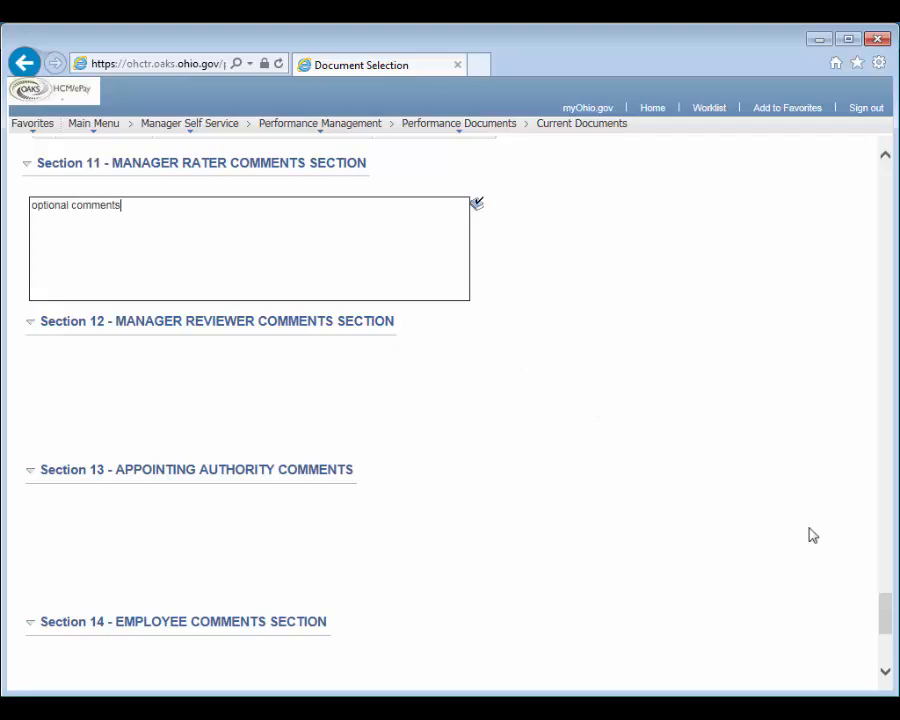
# Submit the completed manager evaluation for approval and confirm the submission
pyautogui.moveTo(884, 619); pyautogui.dragTo(884, 650)
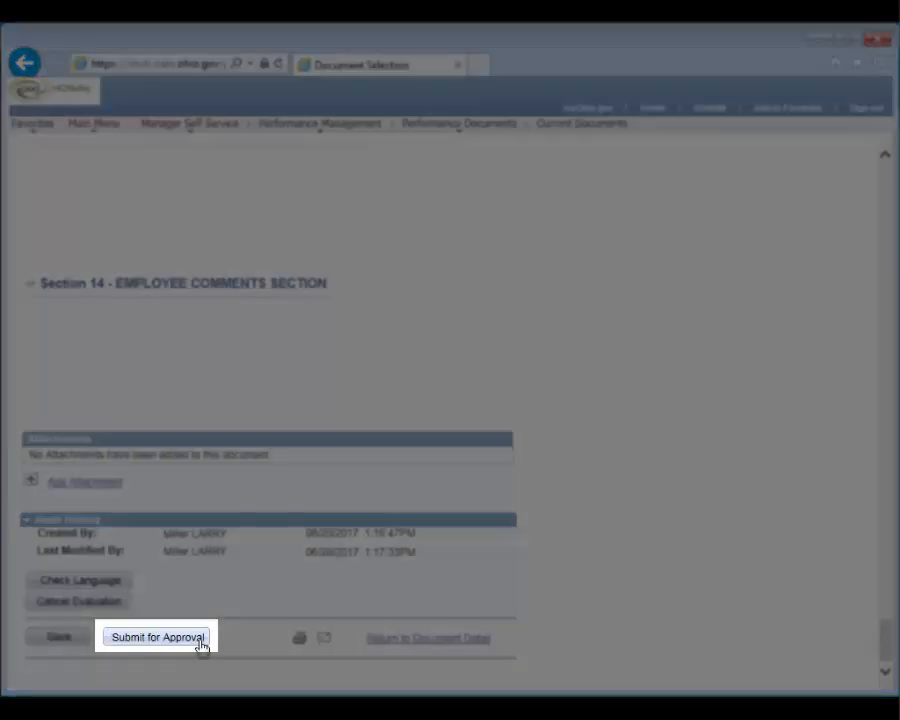
pyautogui.click(200, 642)
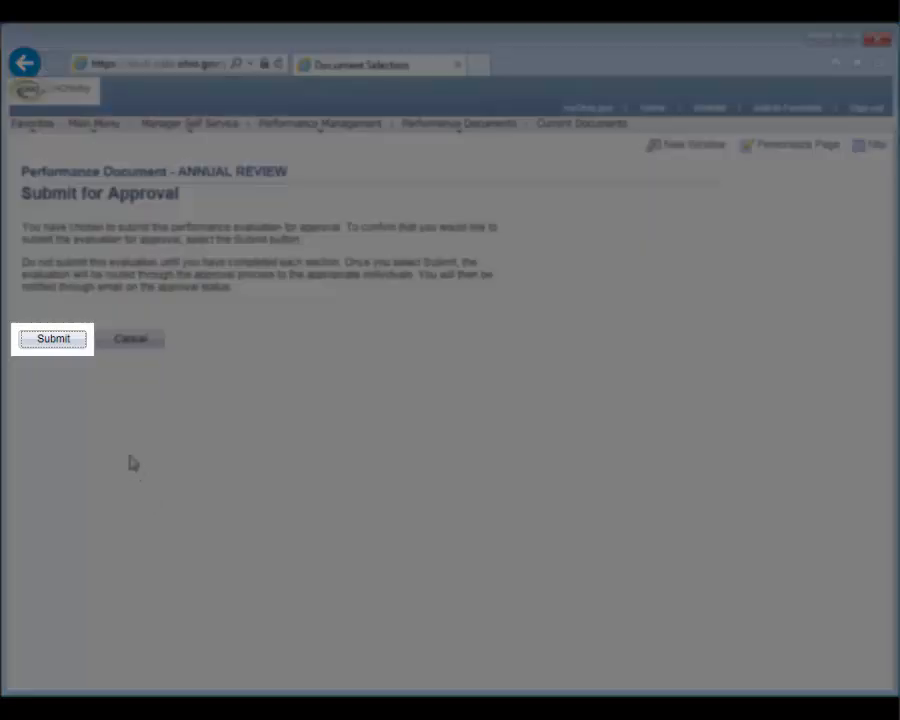
pyautogui.click(54, 339)
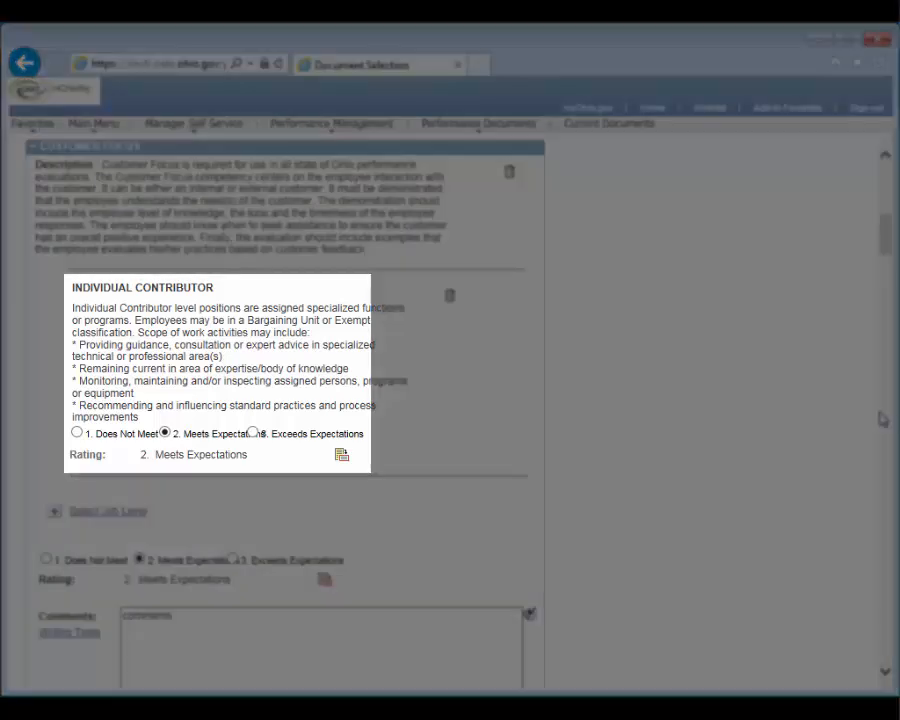
# Change the Customer Focus Individual Contributor rating to 3. Exceeds Expectations and open the writing tools for the competency's comments
pyautogui.click(254, 433)
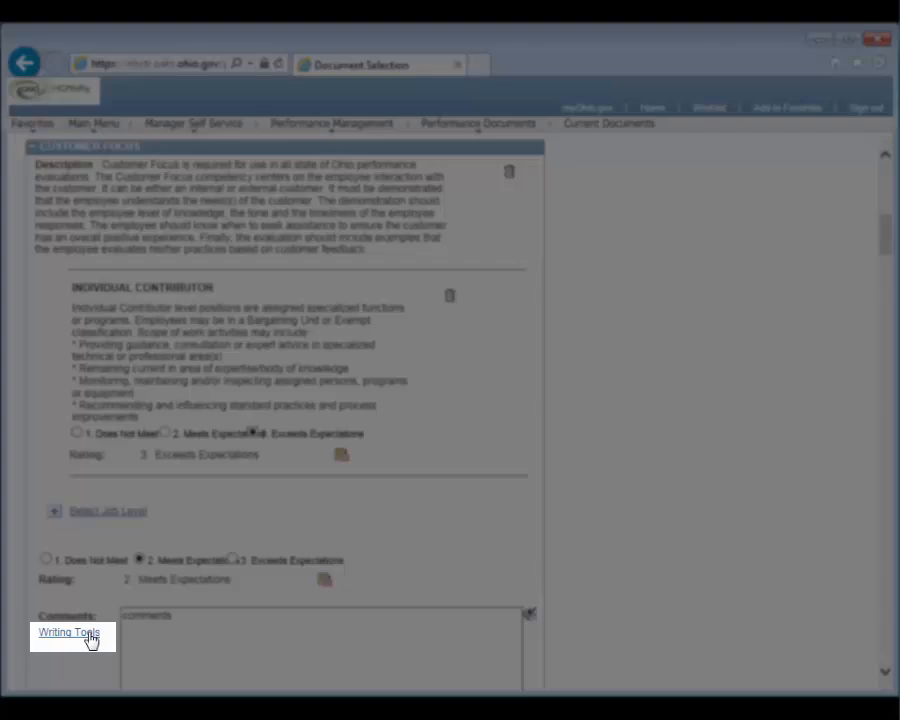
pyautogui.click(88, 637)
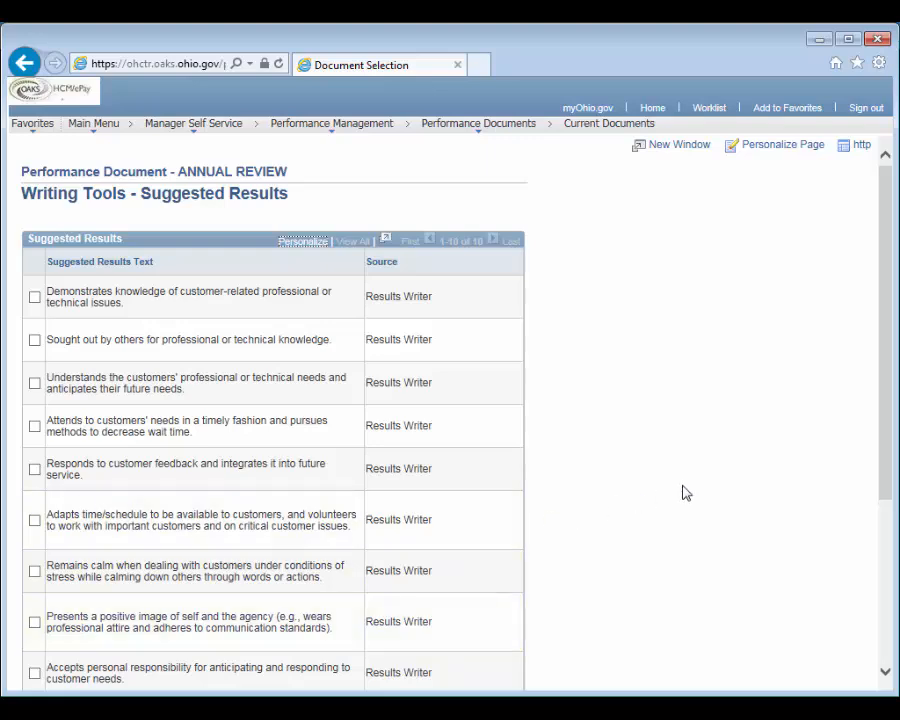
# Sort the suggested results by source and add the statements on understanding customers' professional needs and responding to customer feedback to the comments
pyautogui.moveTo(886, 466); pyautogui.dragTo(884, 523)
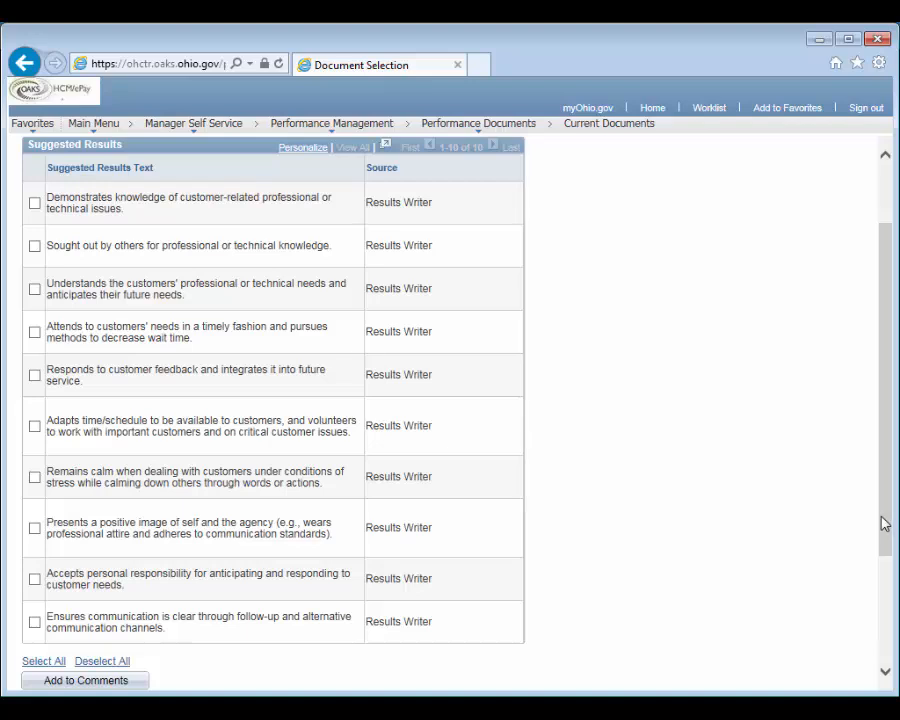
pyautogui.click(386, 178)
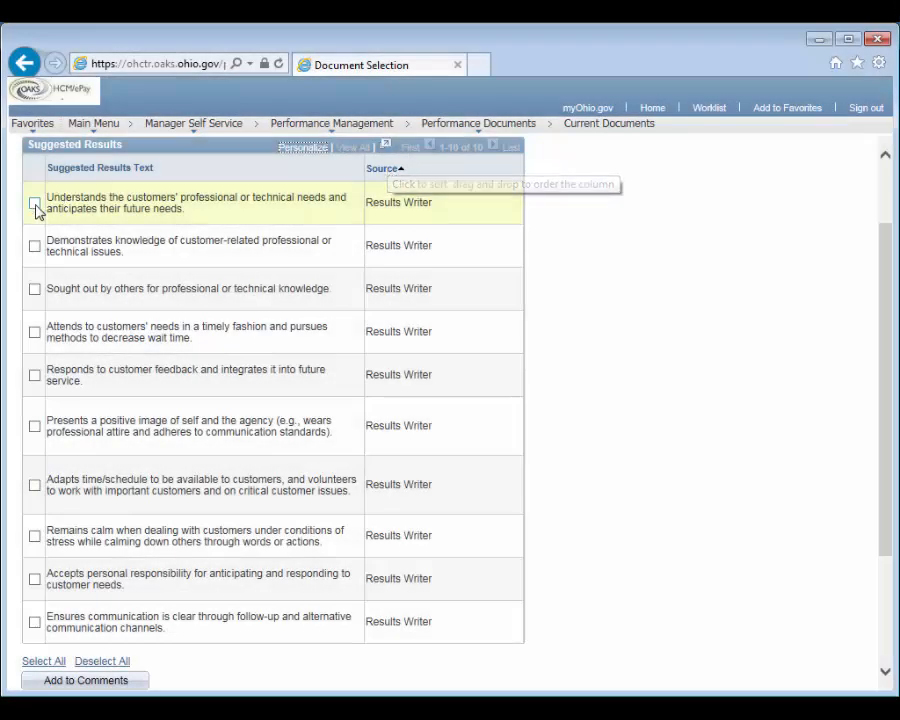
pyautogui.click(35, 205)
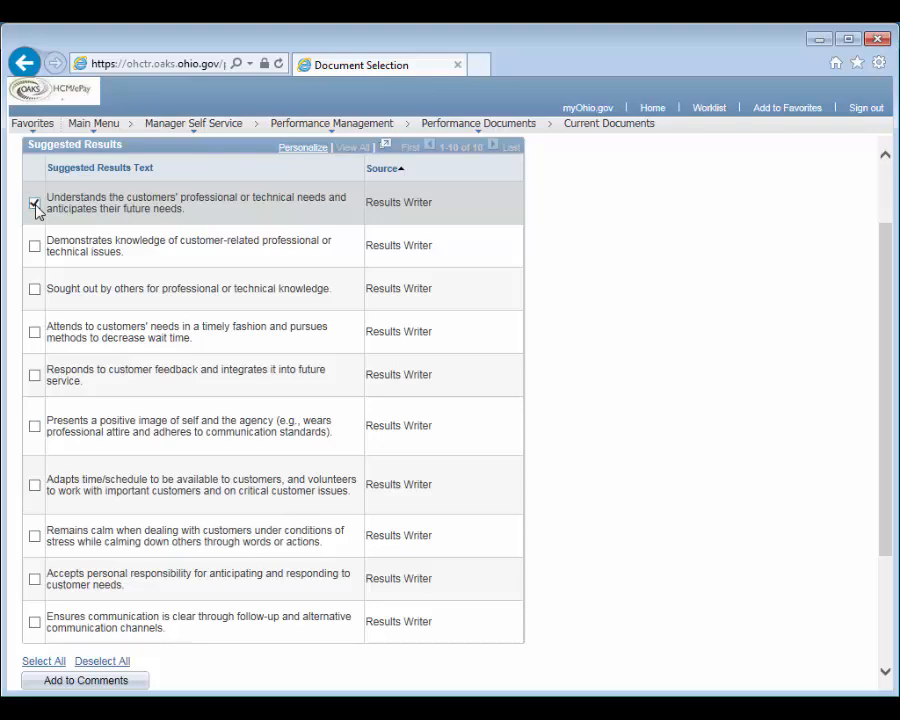
pyautogui.click(34, 374)
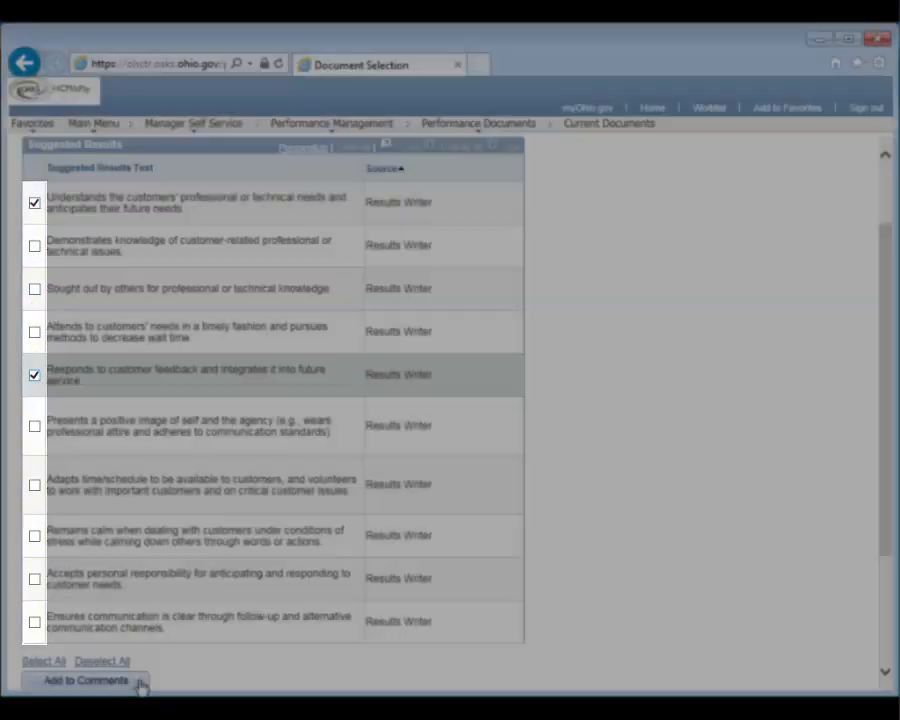
pyautogui.click(138, 680)
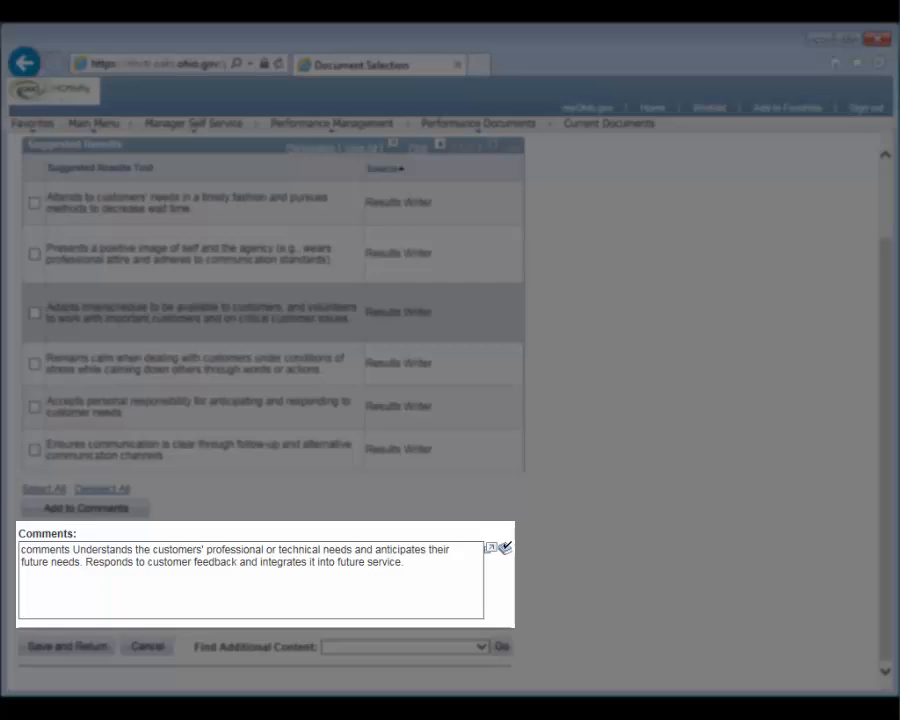
# Append "Edit/add." after a blank line in the Writing Tools comments, then save and return to the evaluation
pyautogui.click(446, 565)
pyautogui.press('Return')
pyautogui.press('Return')
pyautogui.write('Edit/d')
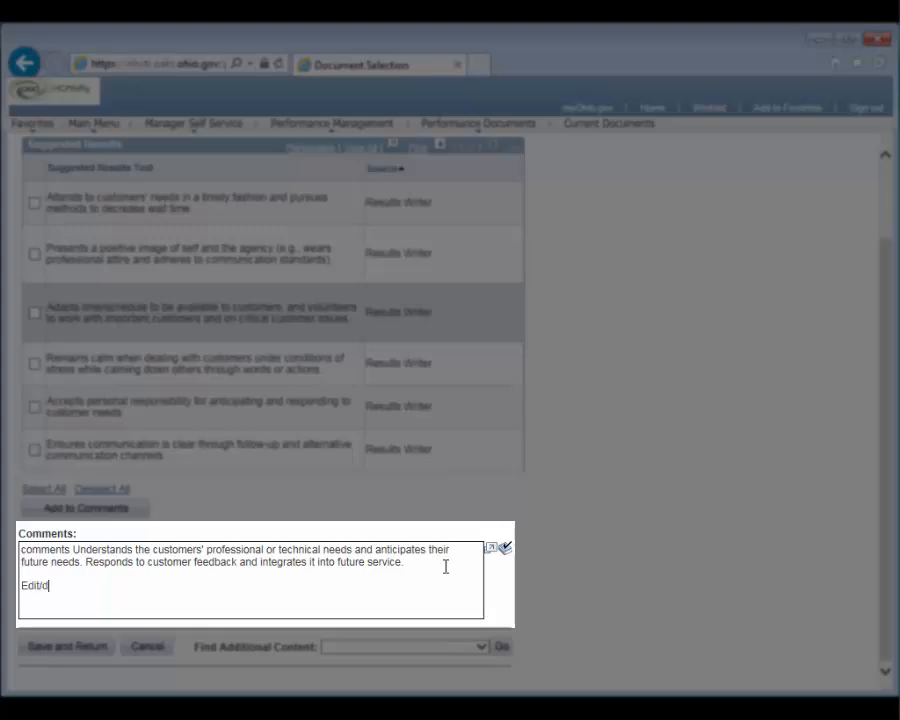
pyautogui.press('BackSpace')
pyautogui.write('add')
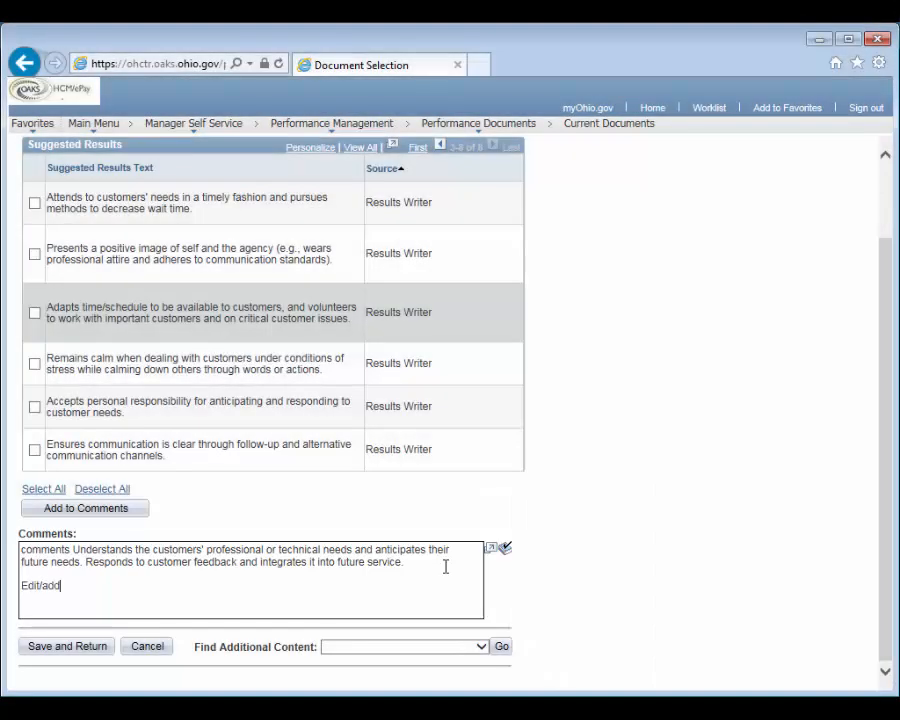
pyautogui.write('.')
pyautogui.click(90, 646)
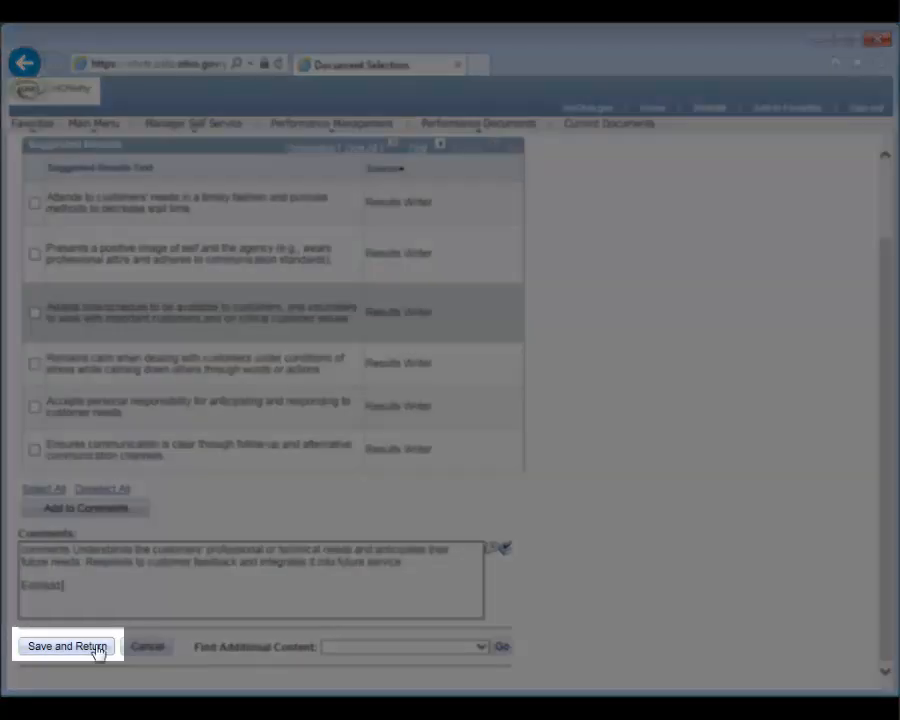